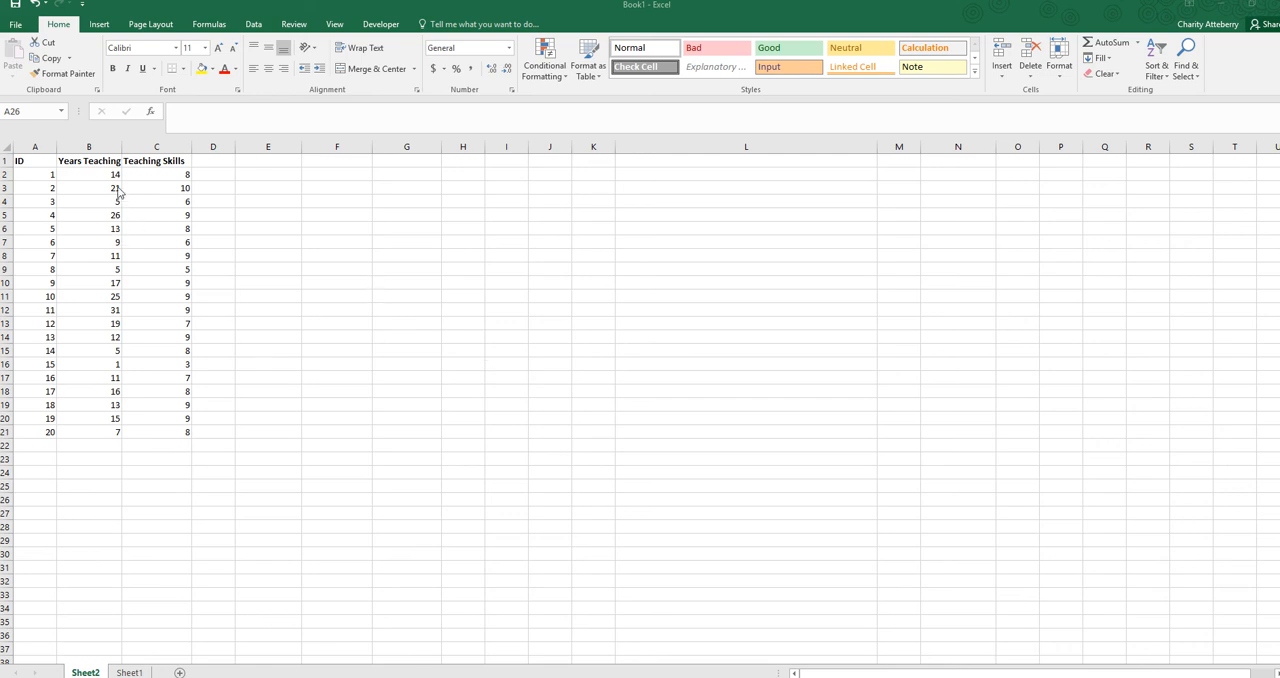
Review the ID, Years Teaching and Teaching Skills columns of the data set
click(39, 146)
click(39, 146)
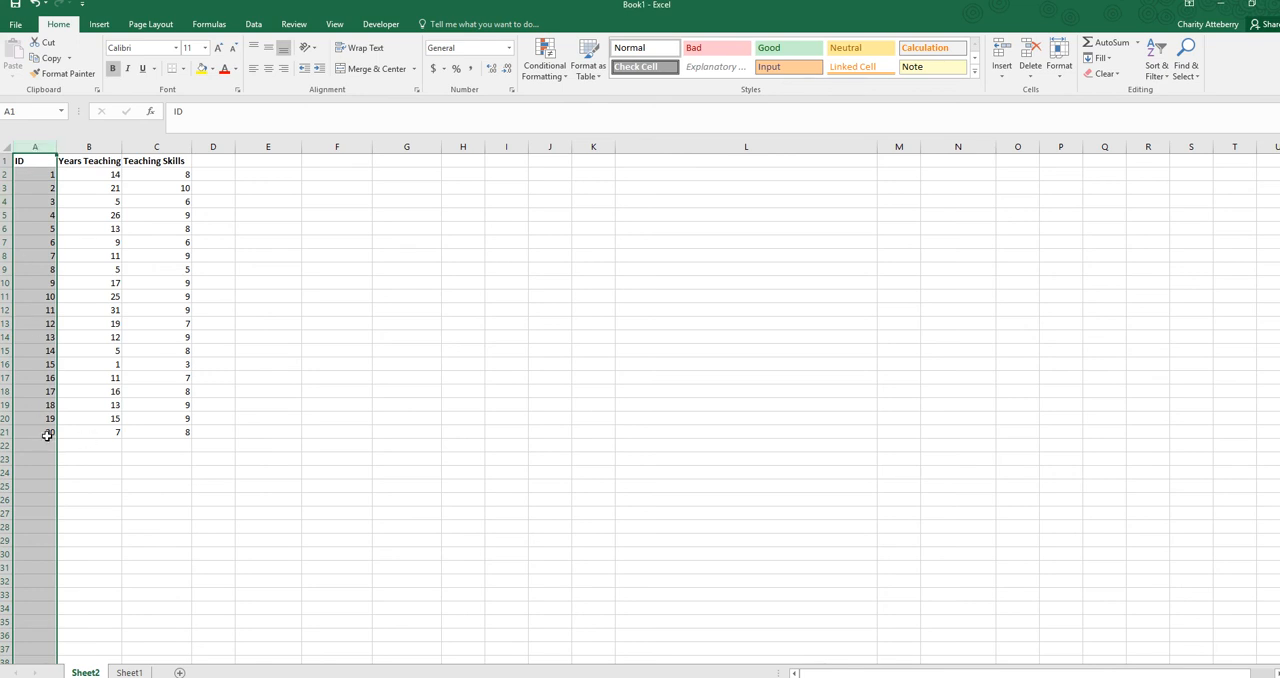
click(98, 146)
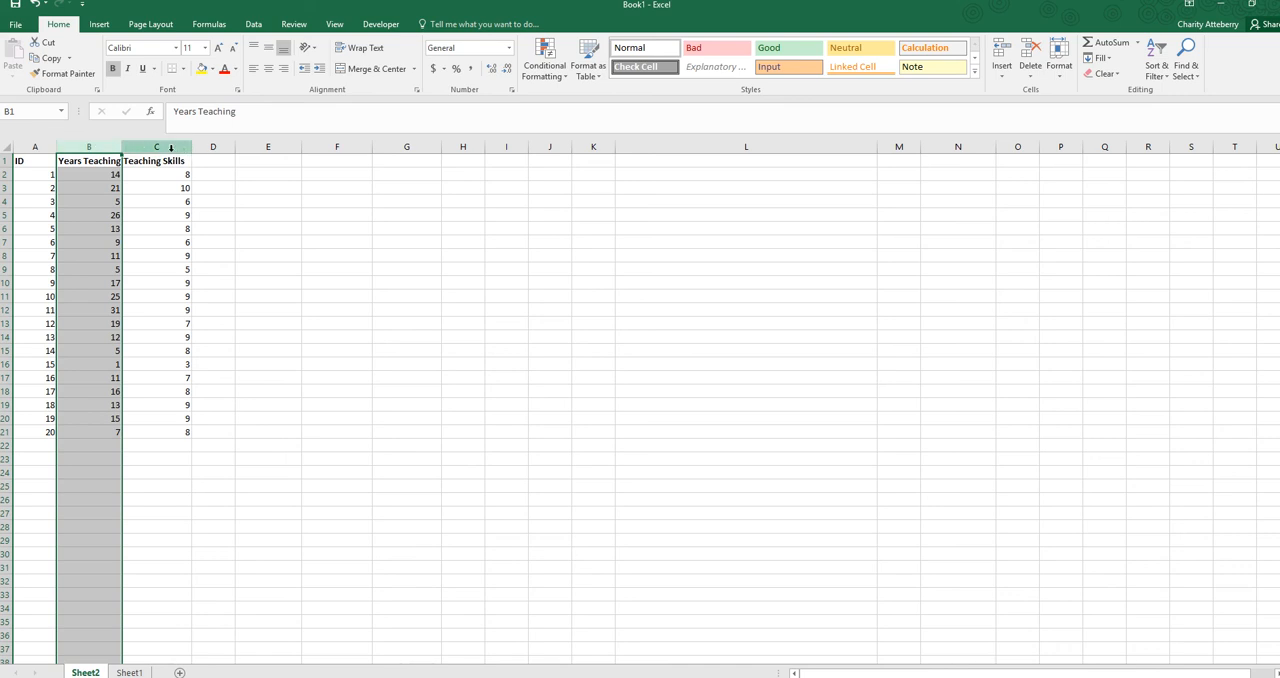
click(175, 147)
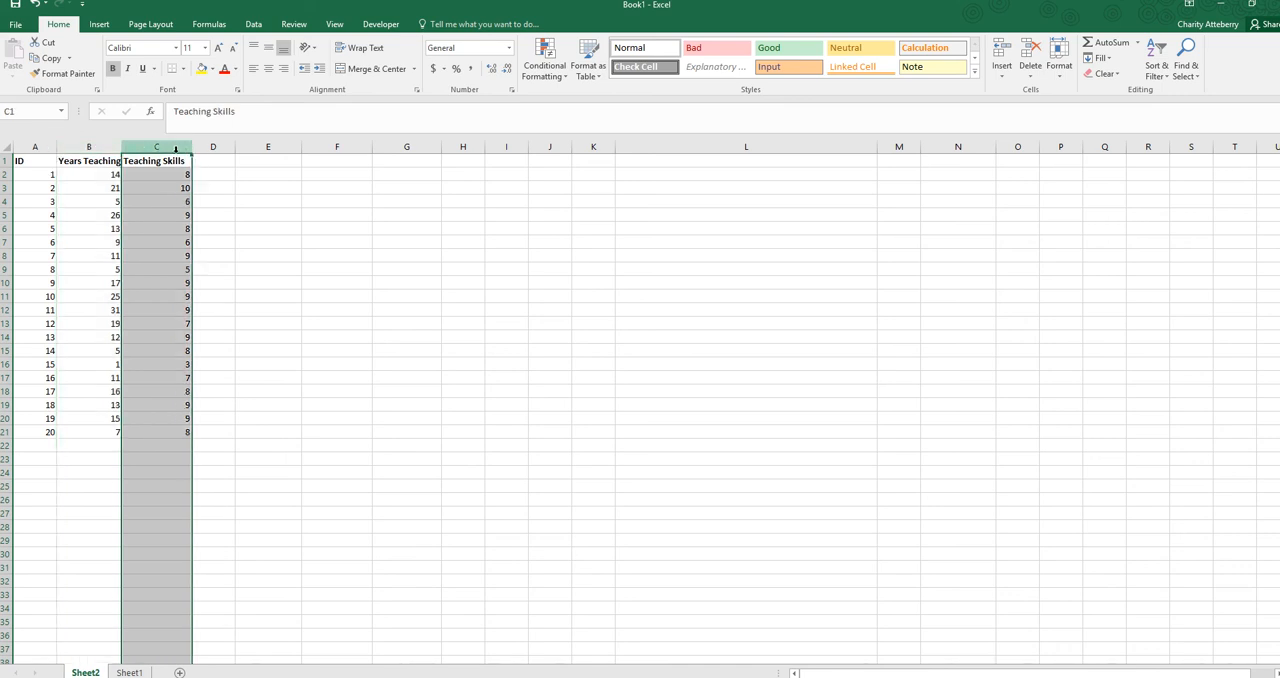
click(93, 146)
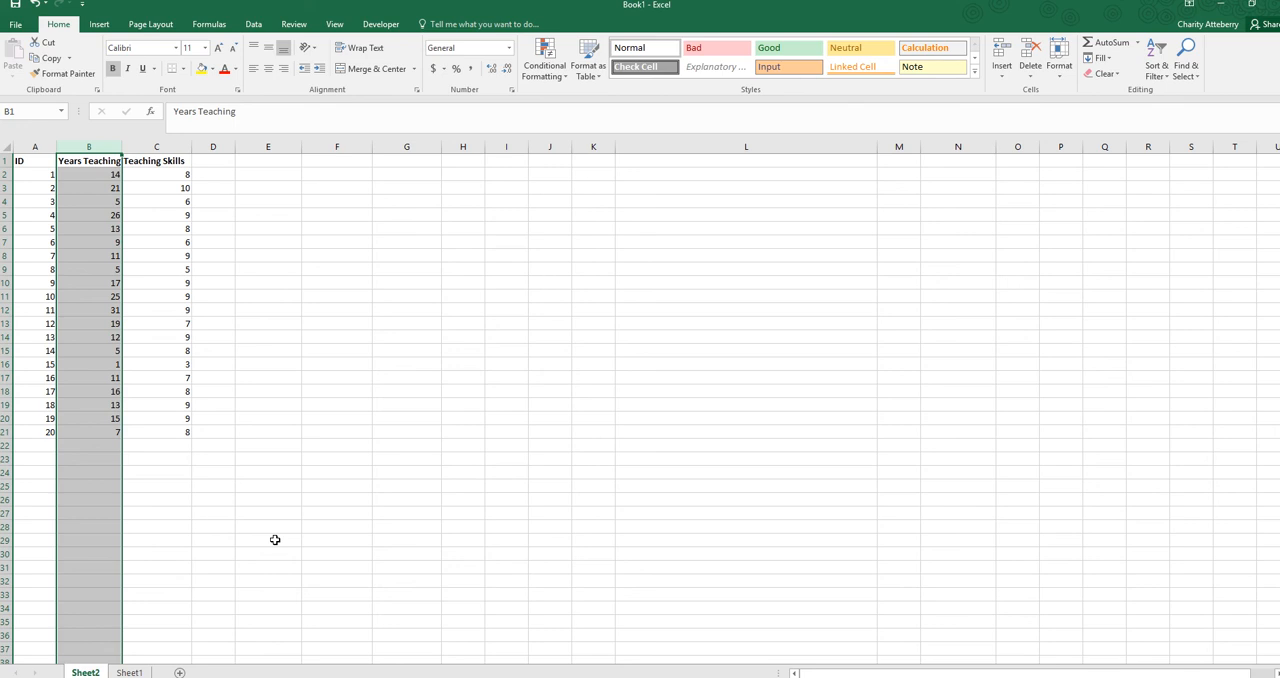
click(168, 146)
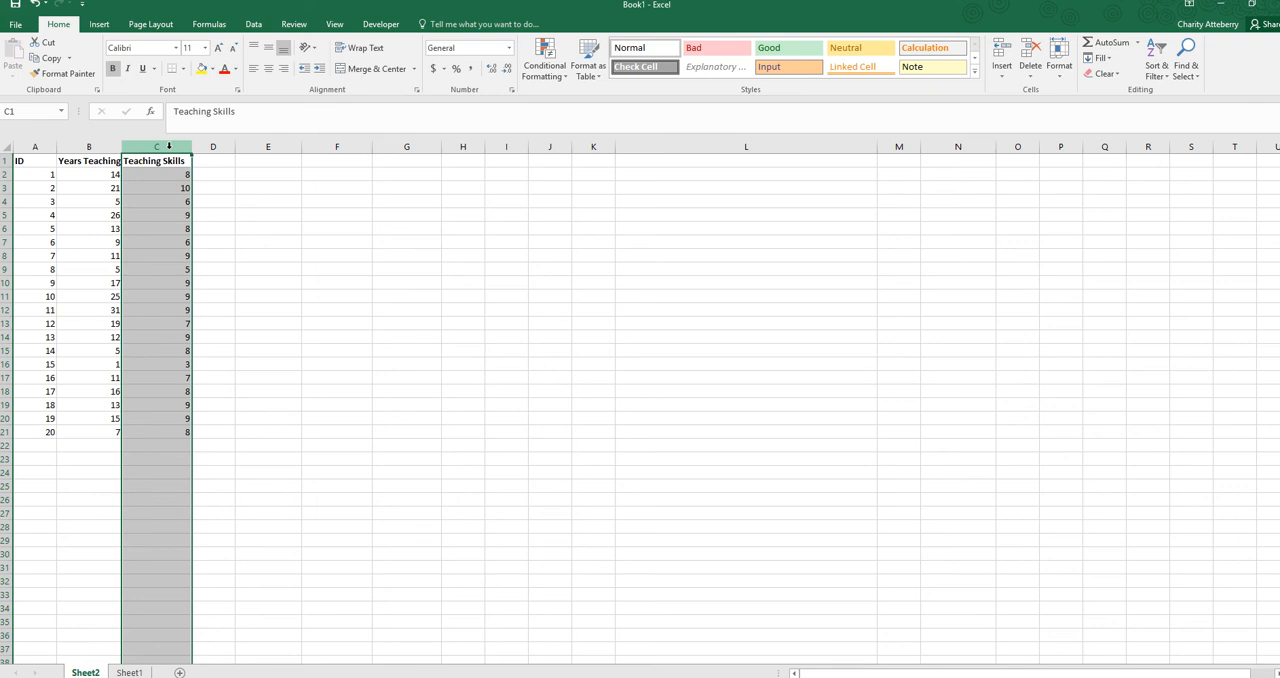
click(251, 335)
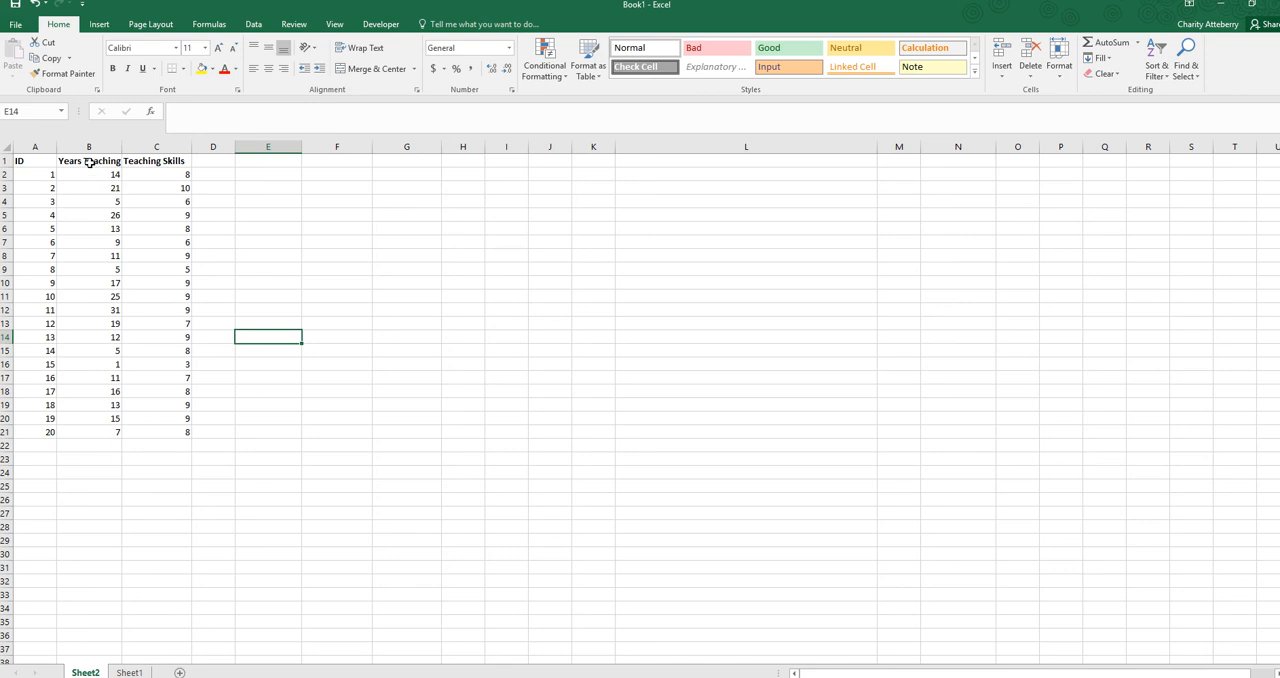
Insert a markers-only scatter chart of the values in B2:C21 and place it near the data, starting around column E, row 13
drag(84, 172, 180, 429)
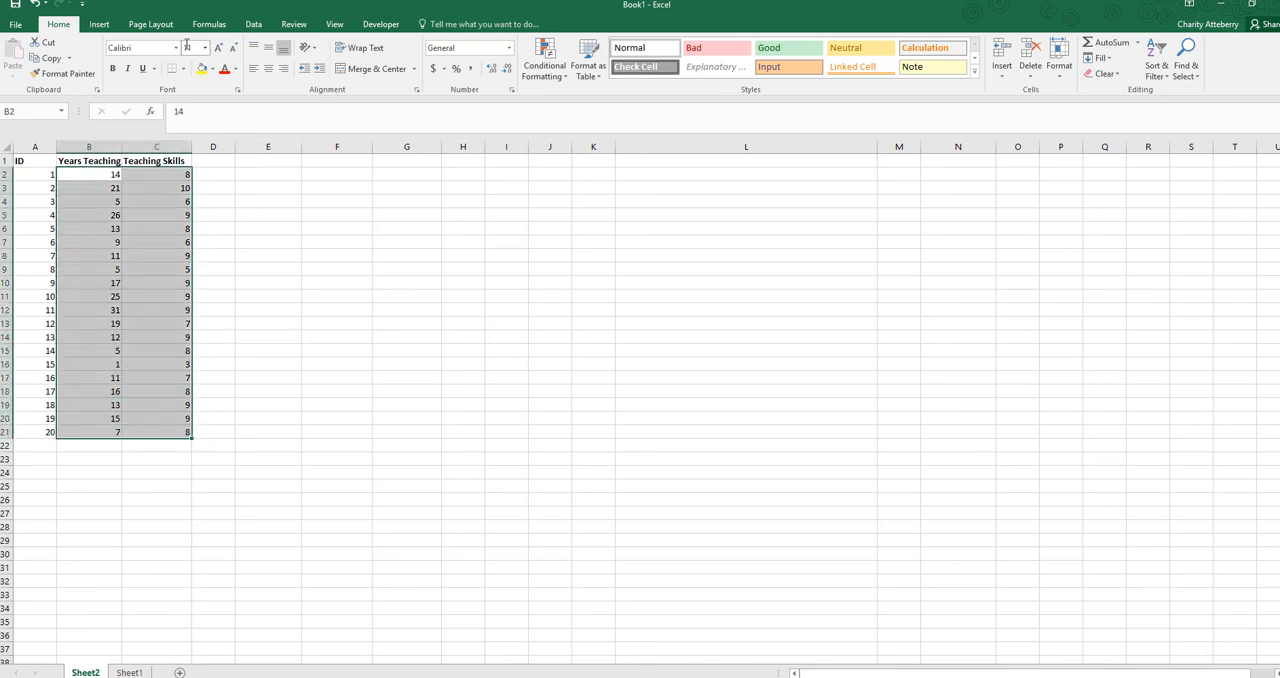
click(101, 25)
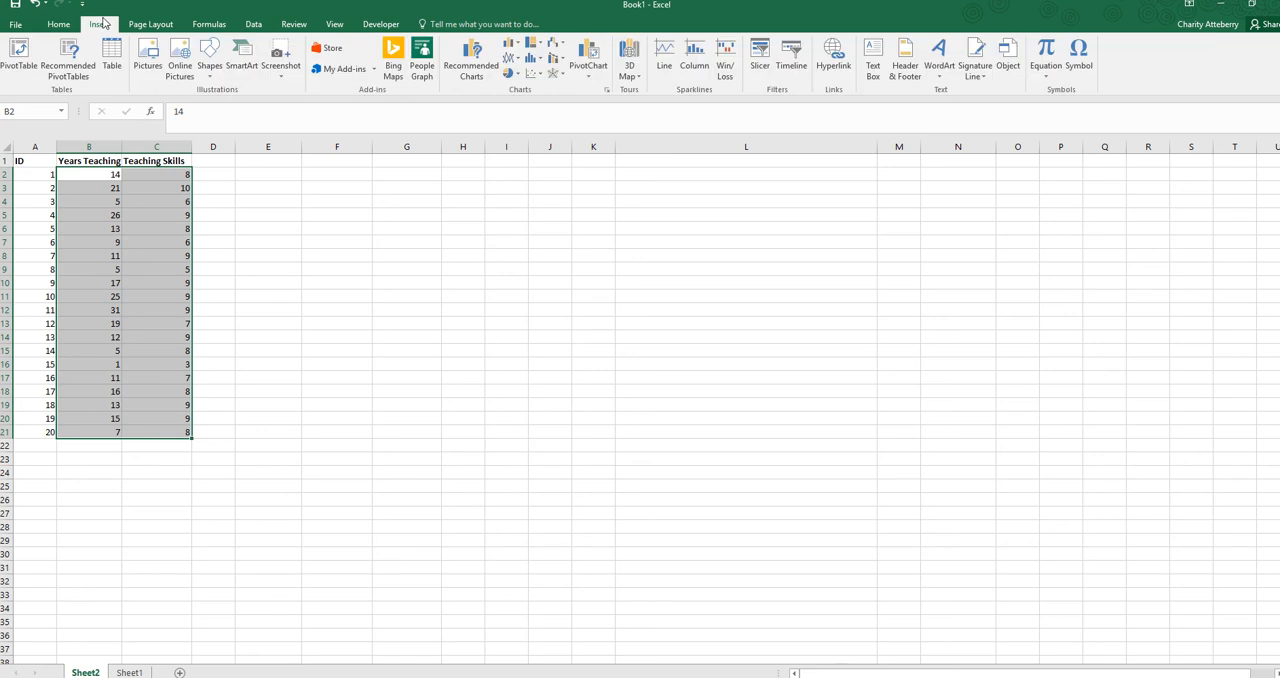
click(537, 77)
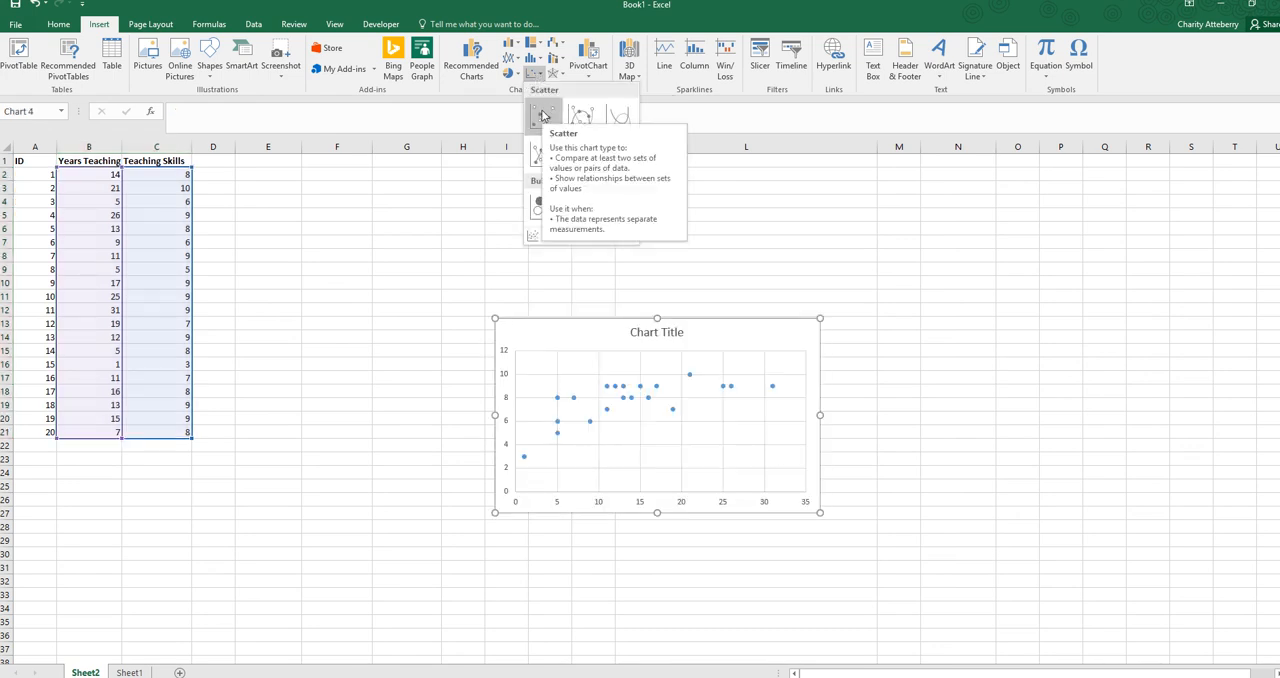
click(543, 115)
drag(776, 334, 501, 332)
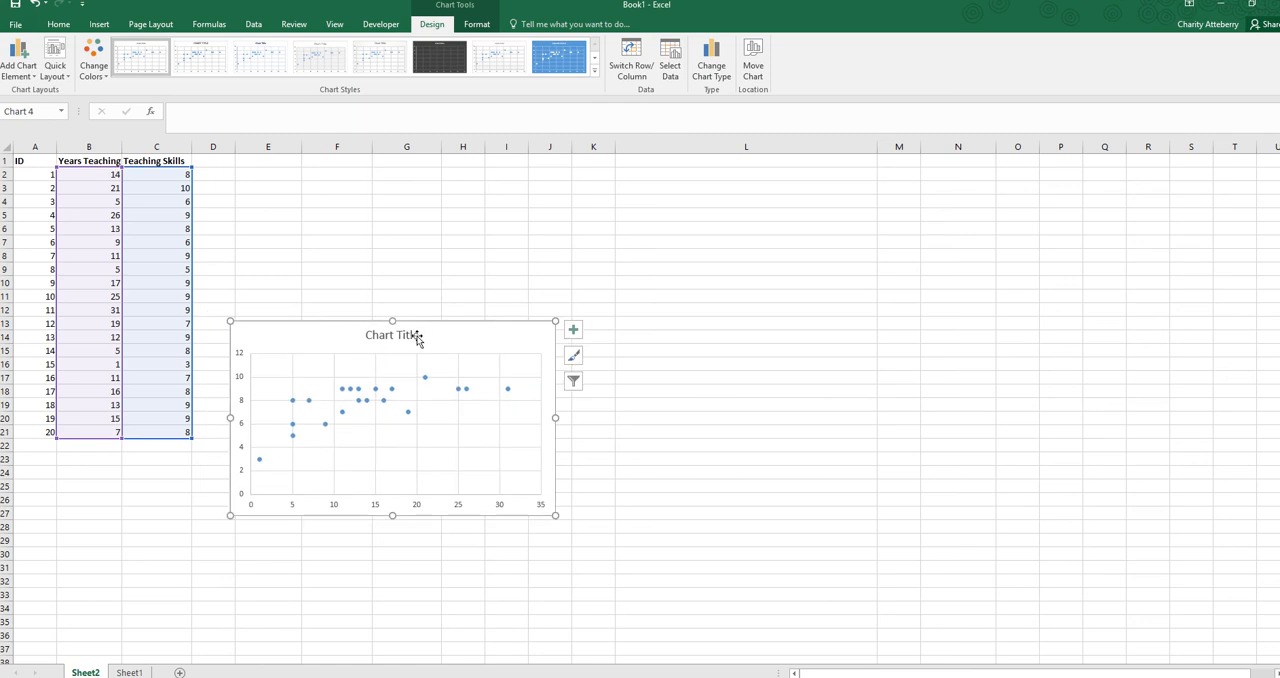
Replace the scatter chart's title with "Years Teaching and Teaching Skills"
double_click(418, 338)
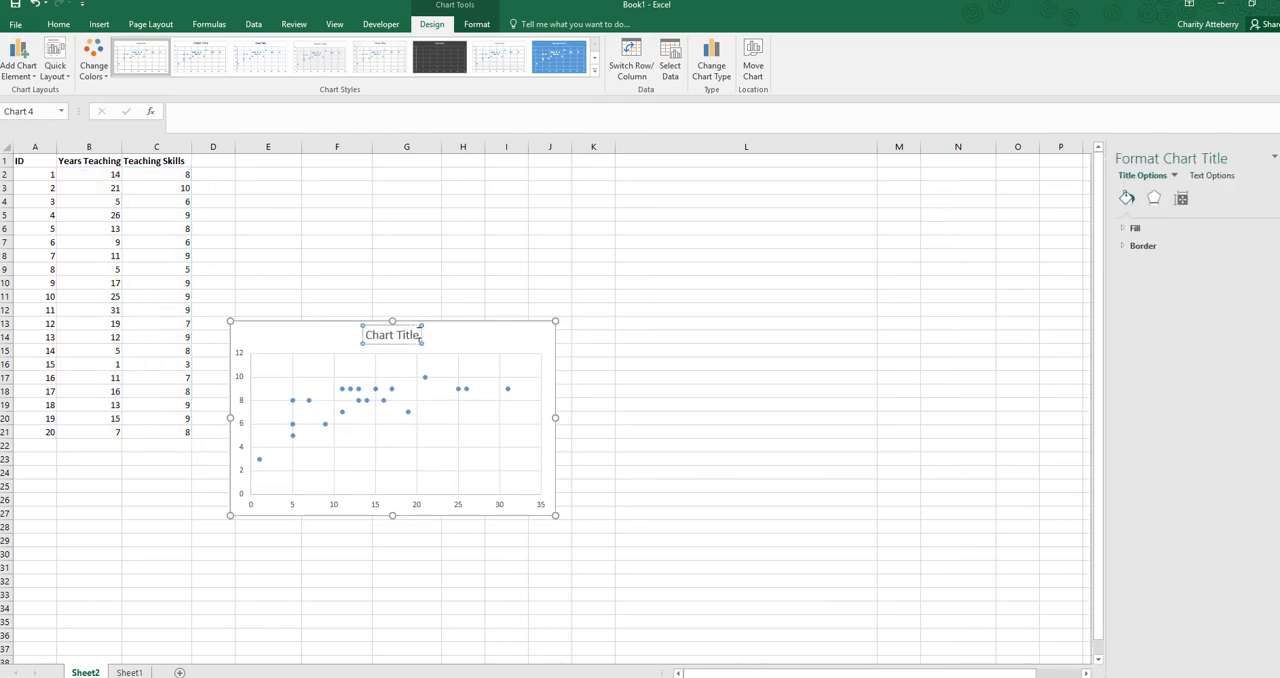
drag(420, 336, 378, 339)
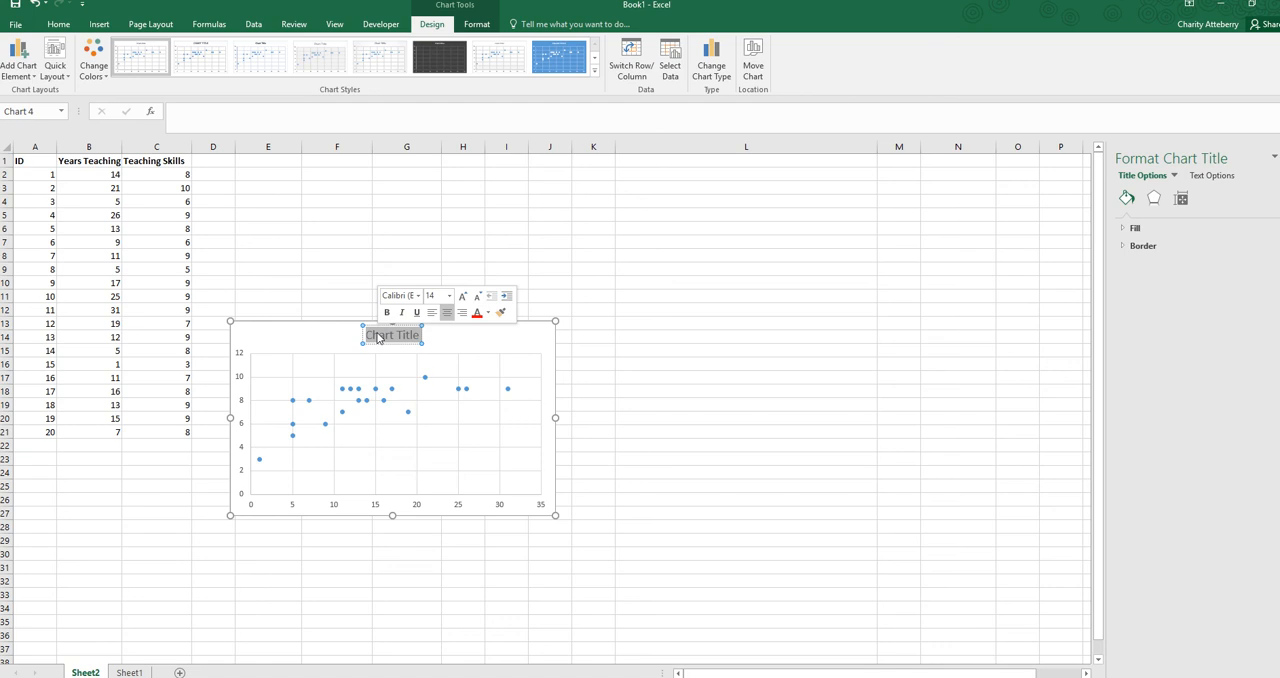
text(Y)
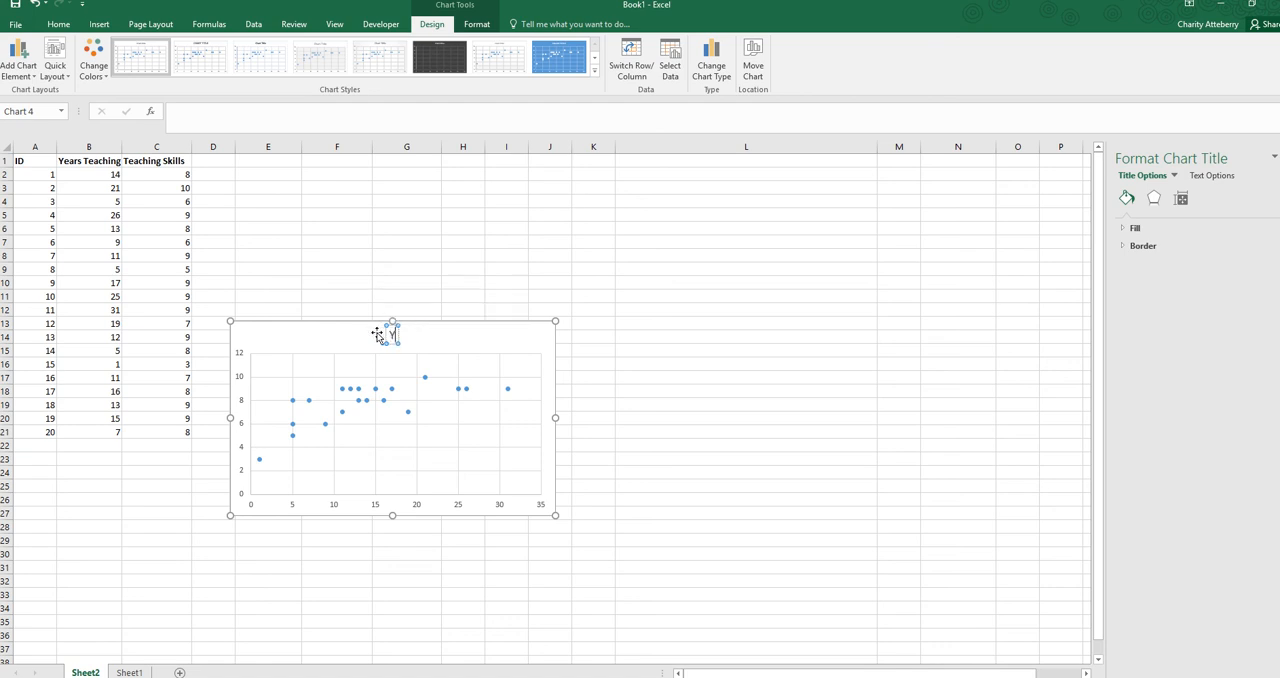
text(ears Teaching an)
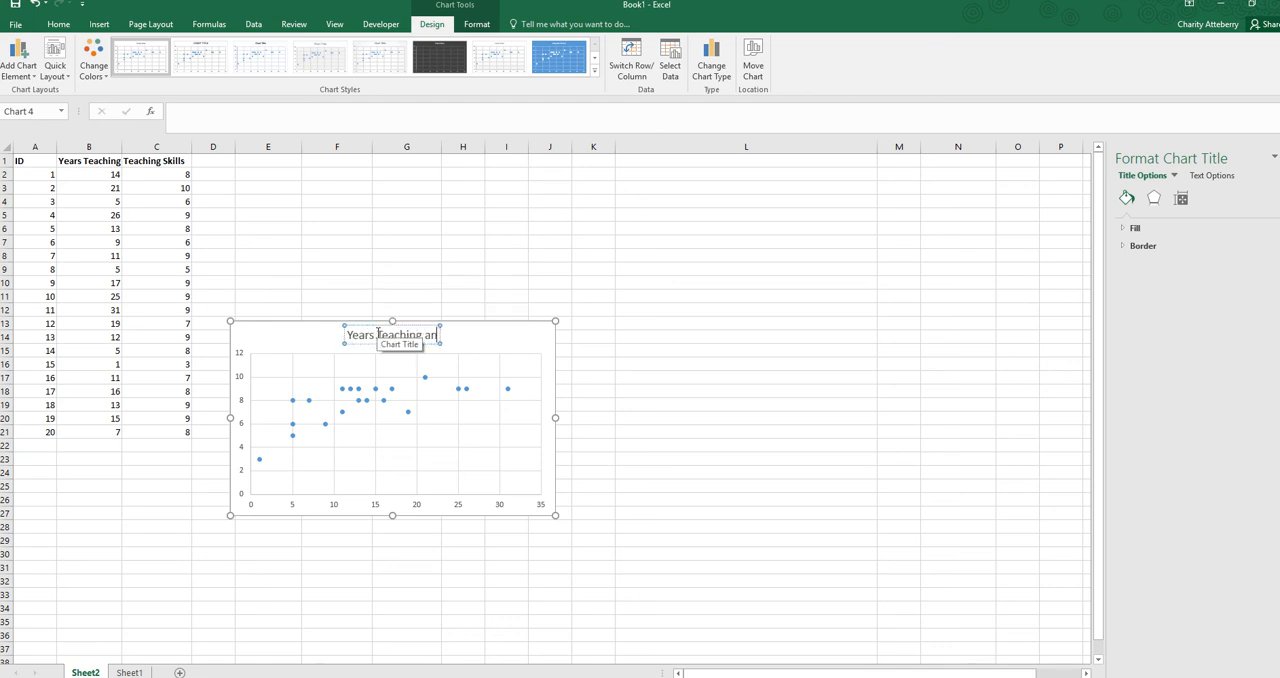
text(d Teaching Skills)
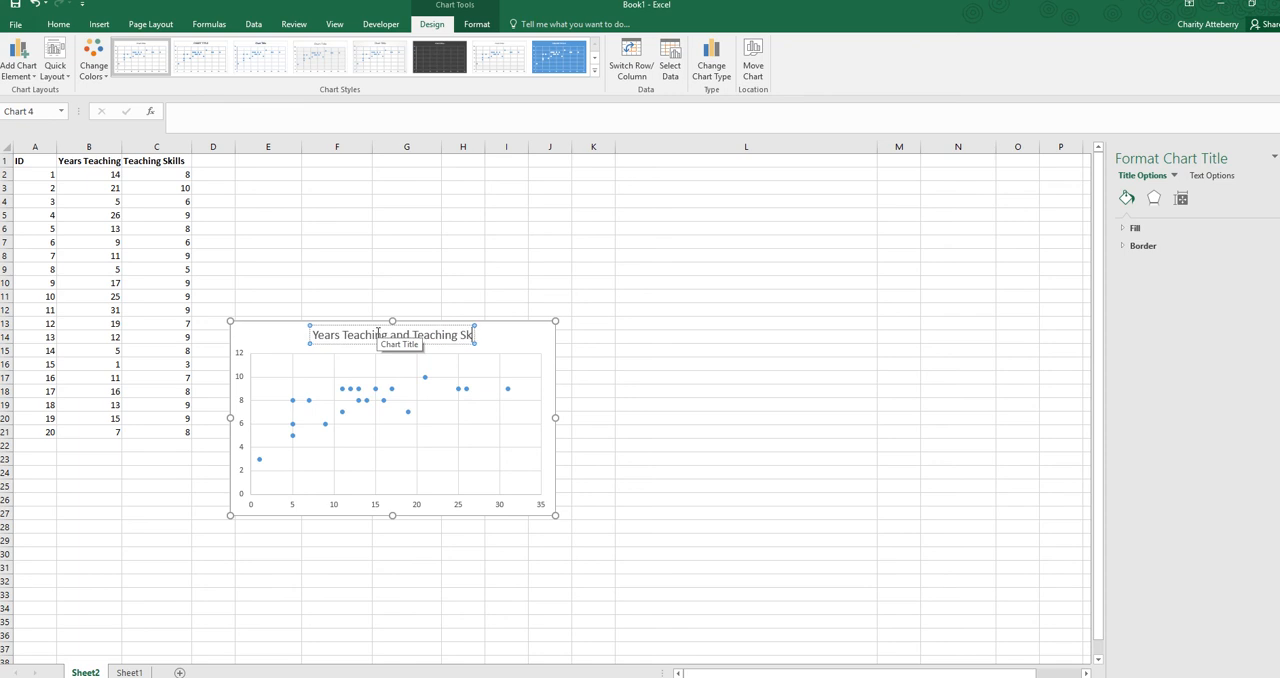
click(302, 554)
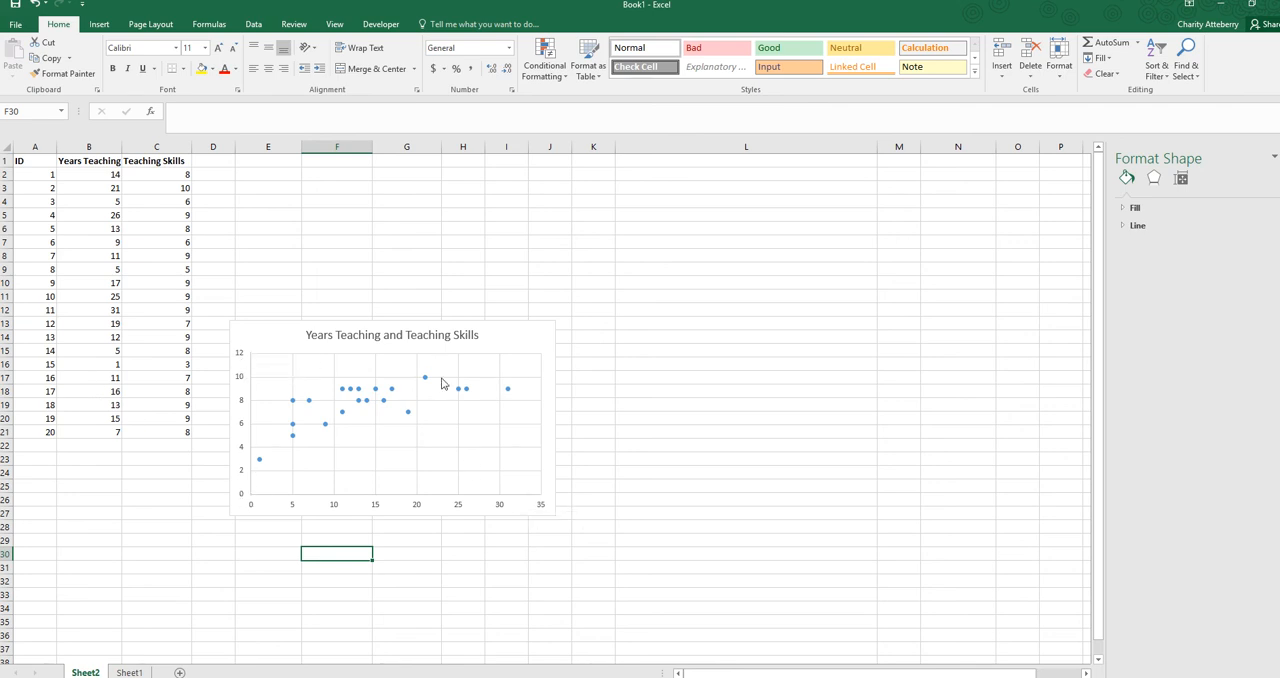
Run a Correlation analysis on B1:C21, grouped by columns with labels in the first row, and output the results to cell E1
mouse_move(426, 380)
click(254, 163)
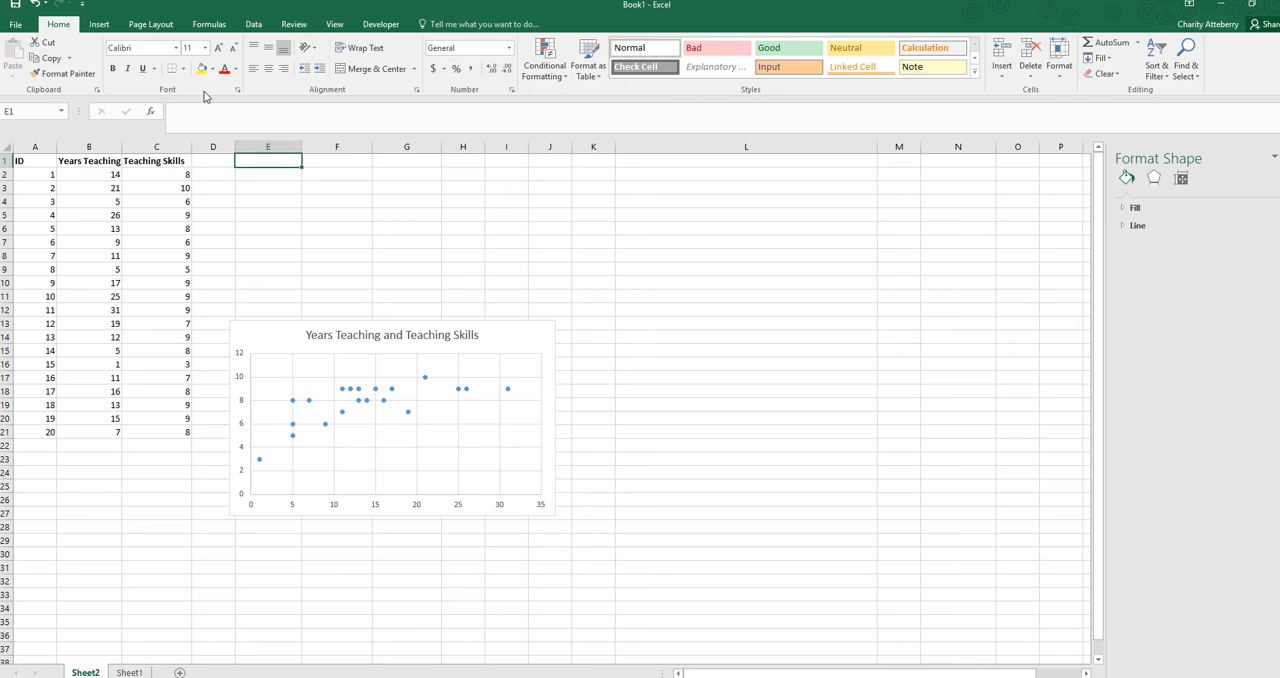
click(255, 26)
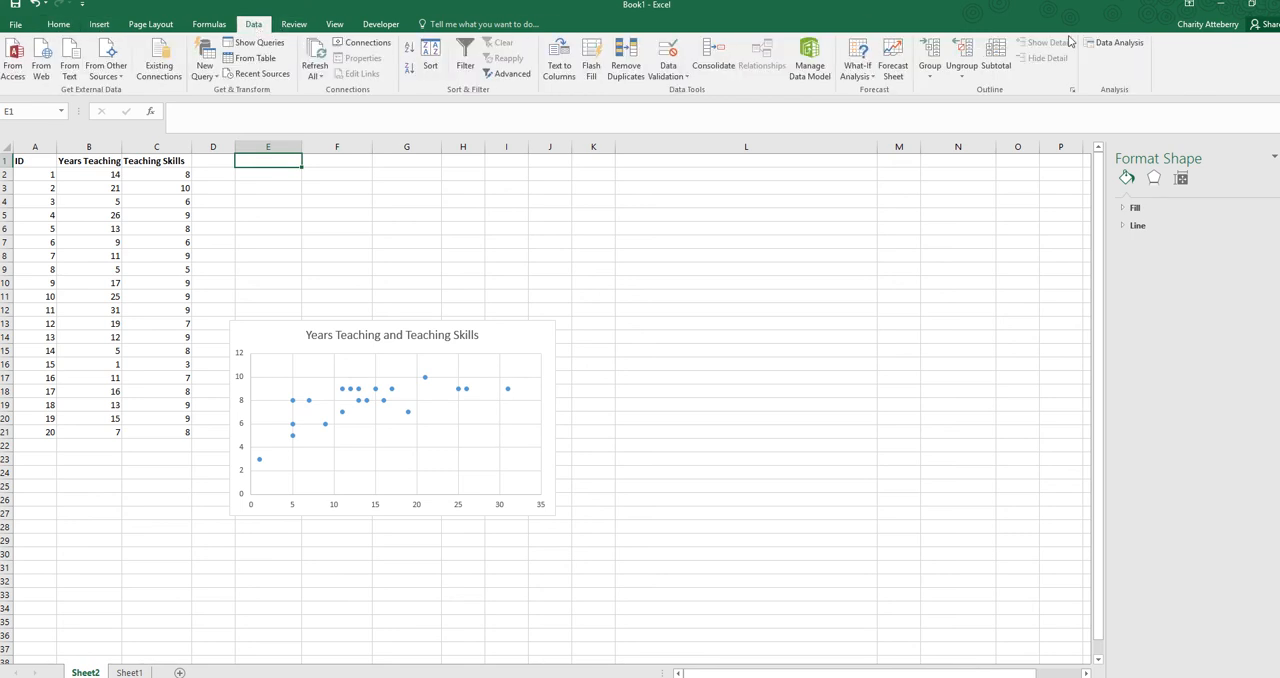
click(1135, 50)
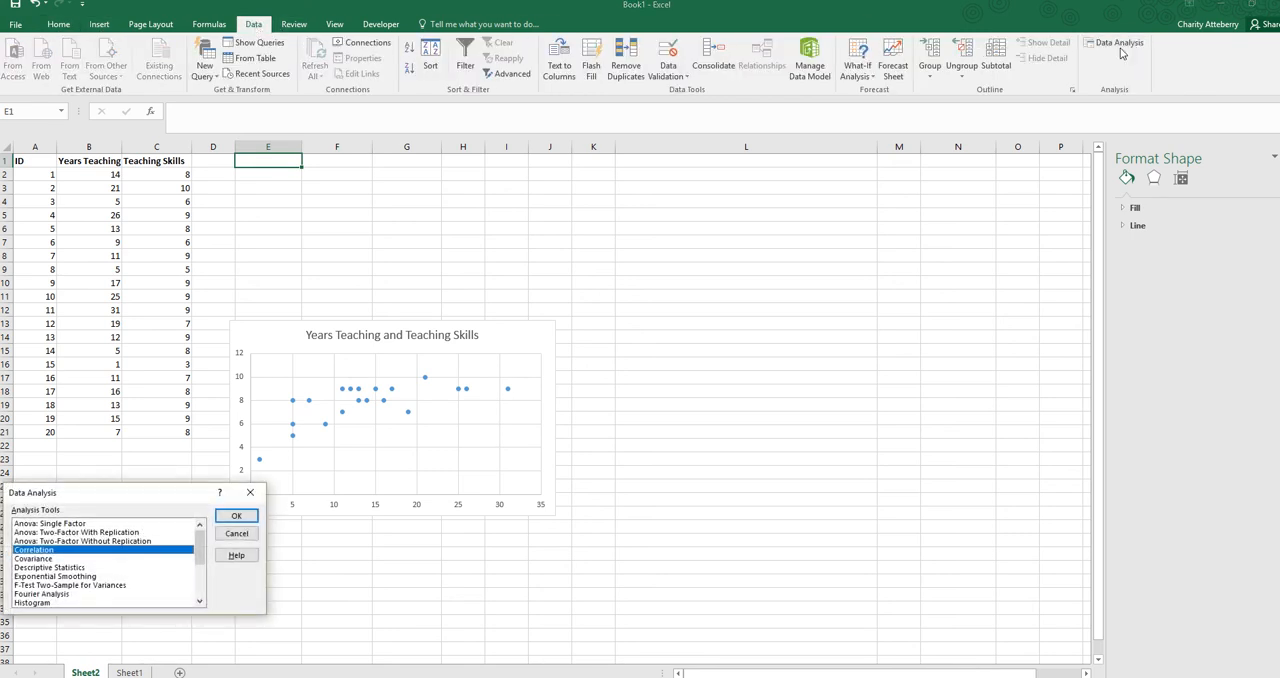
click(228, 518)
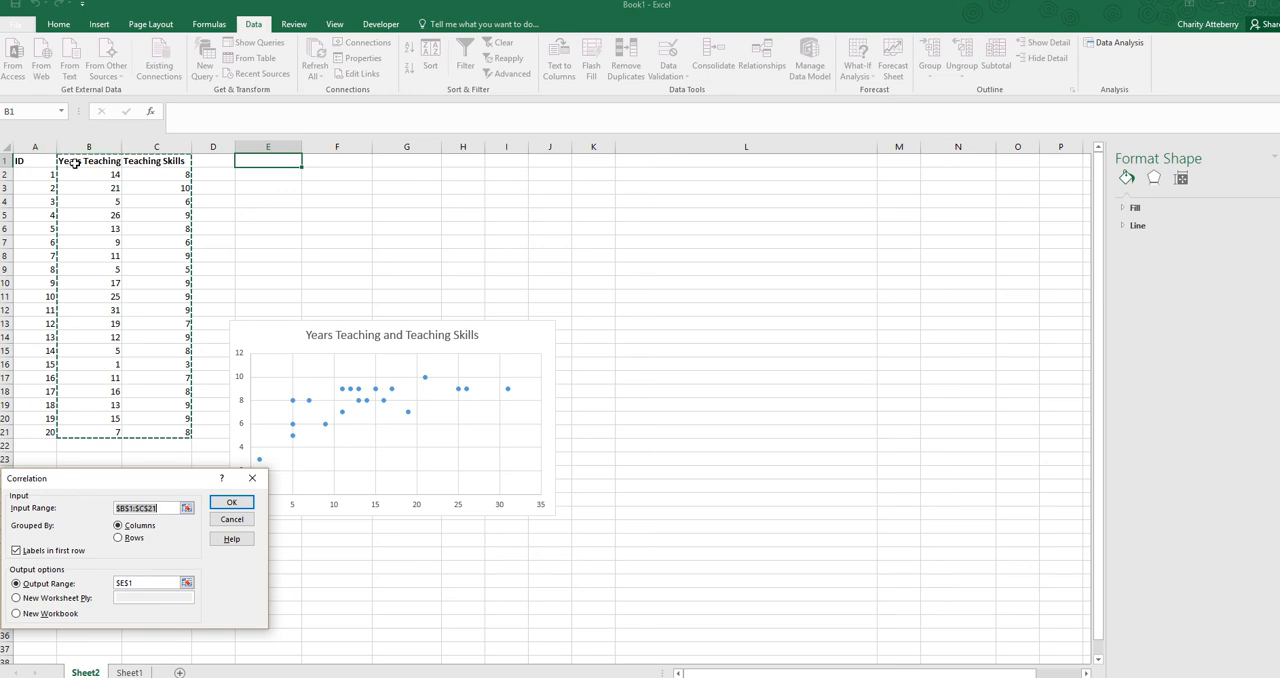
drag(75, 162, 151, 430)
click(16, 551)
click(186, 583)
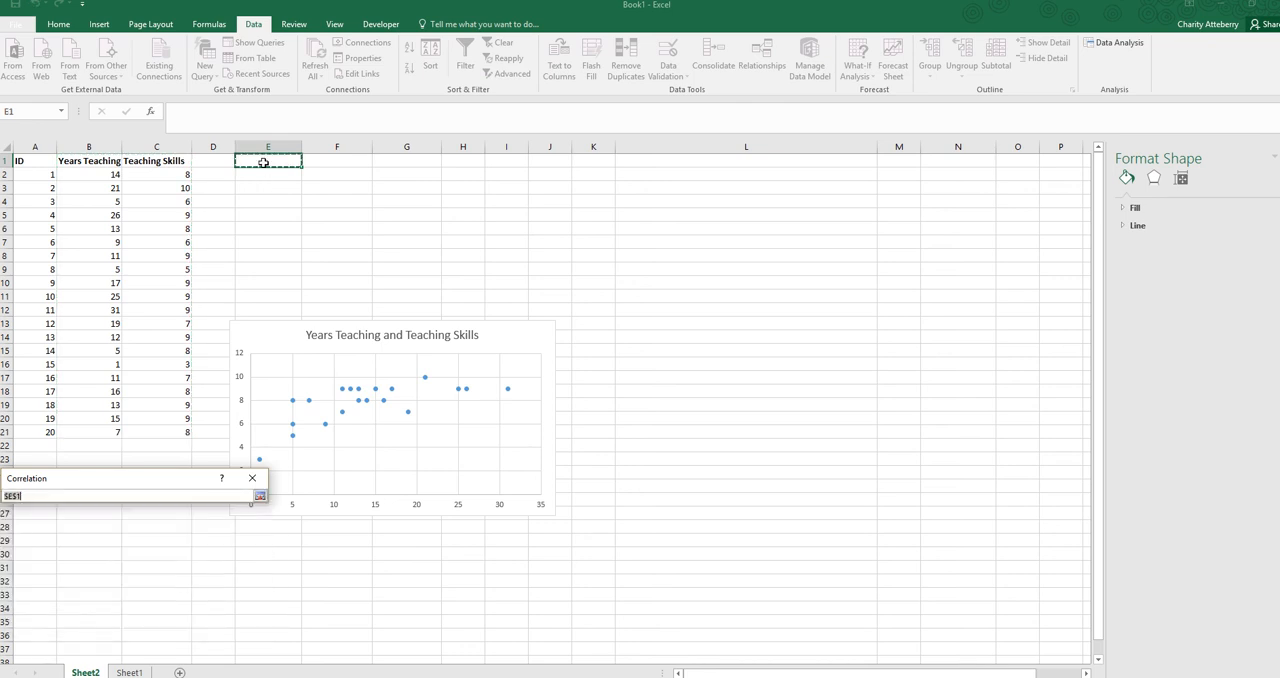
click(259, 496)
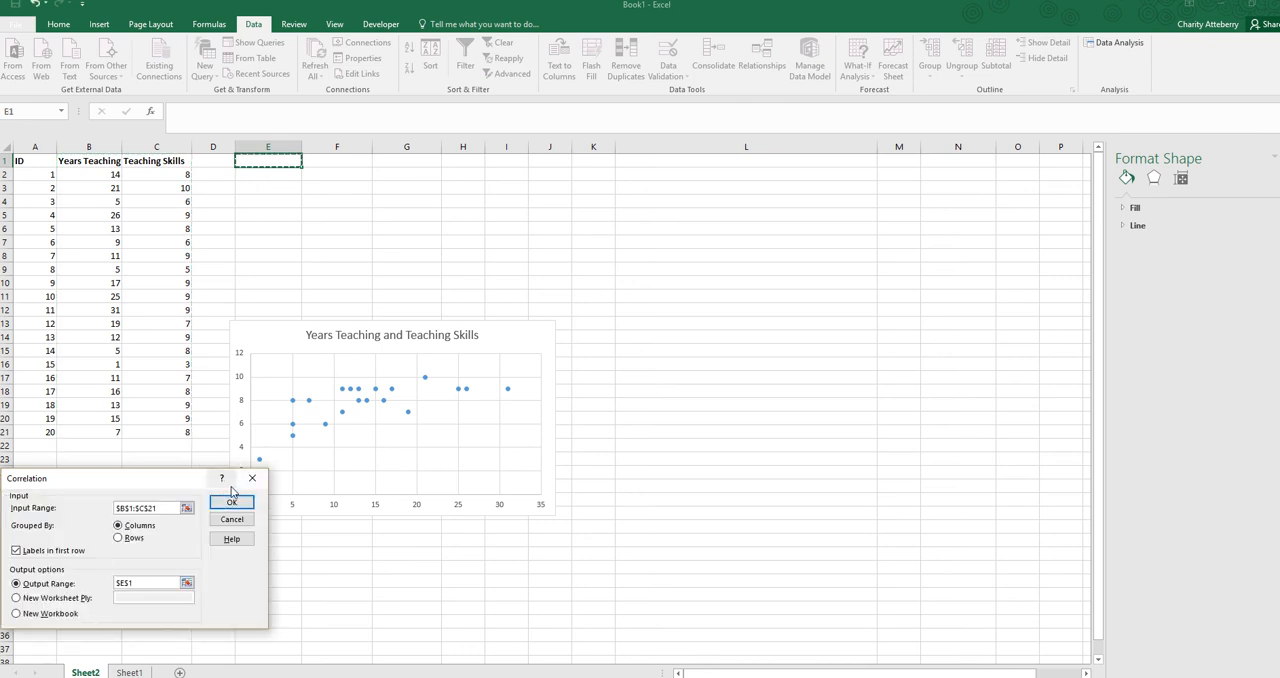
click(232, 504)
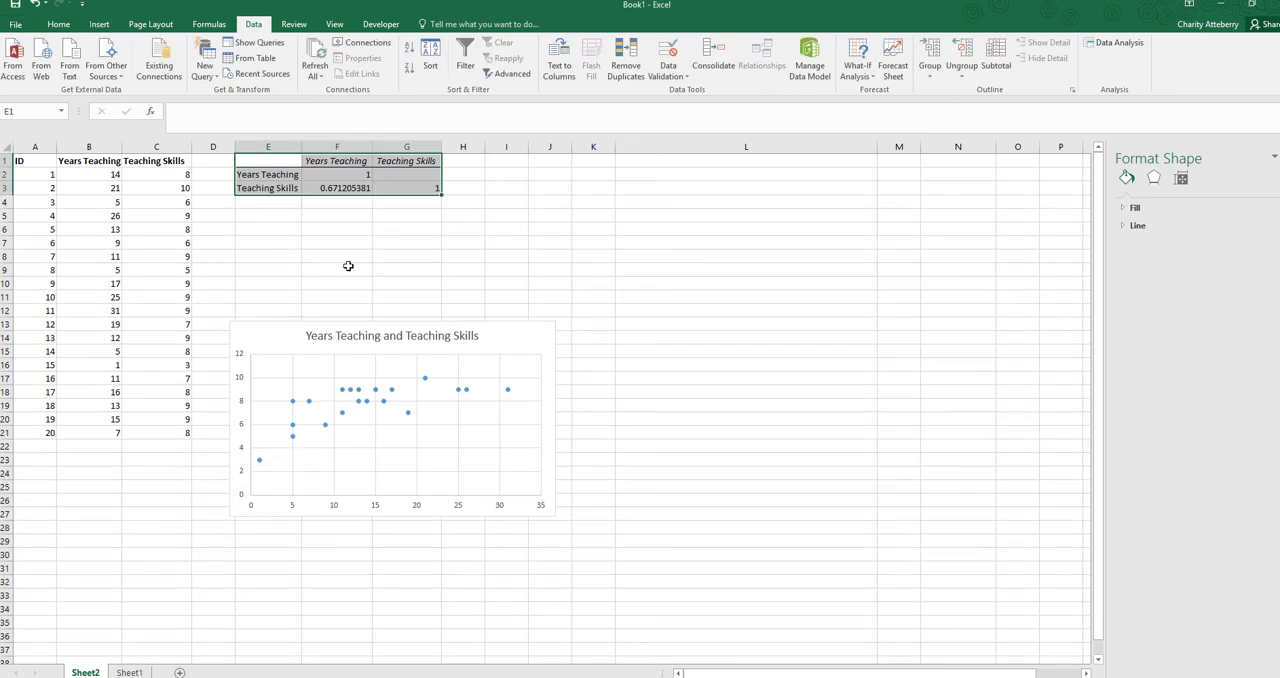
click(413, 231)
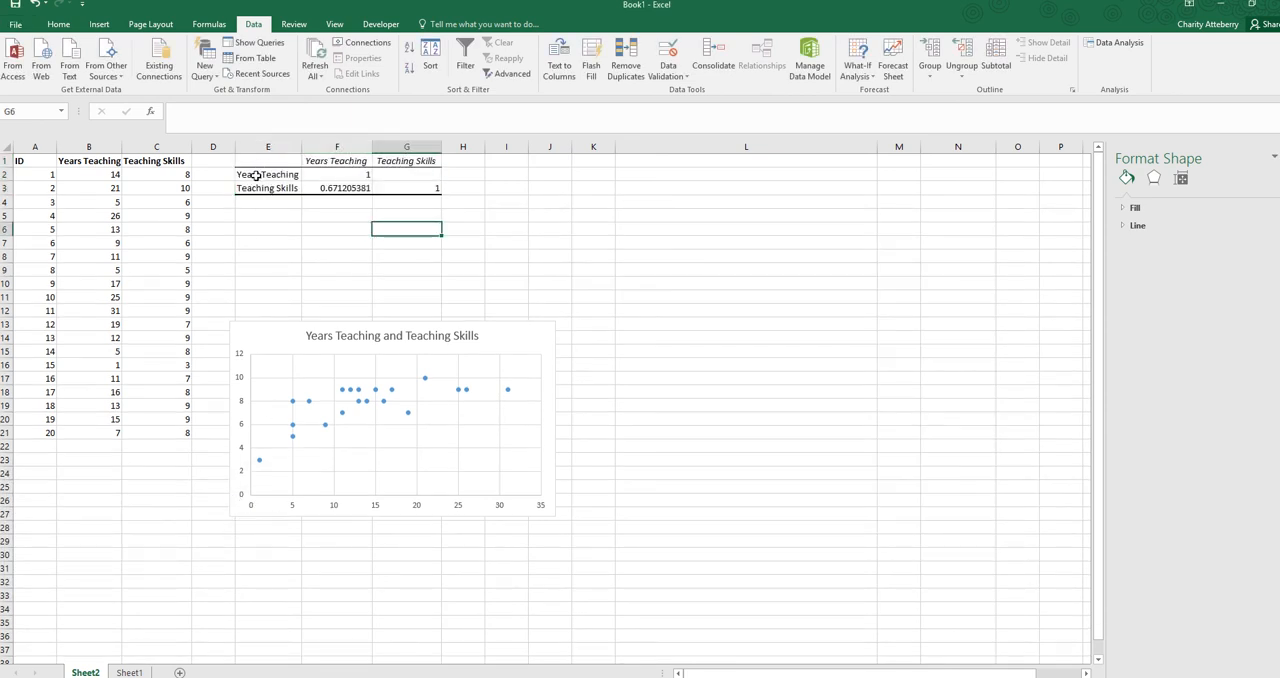
click(341, 189)
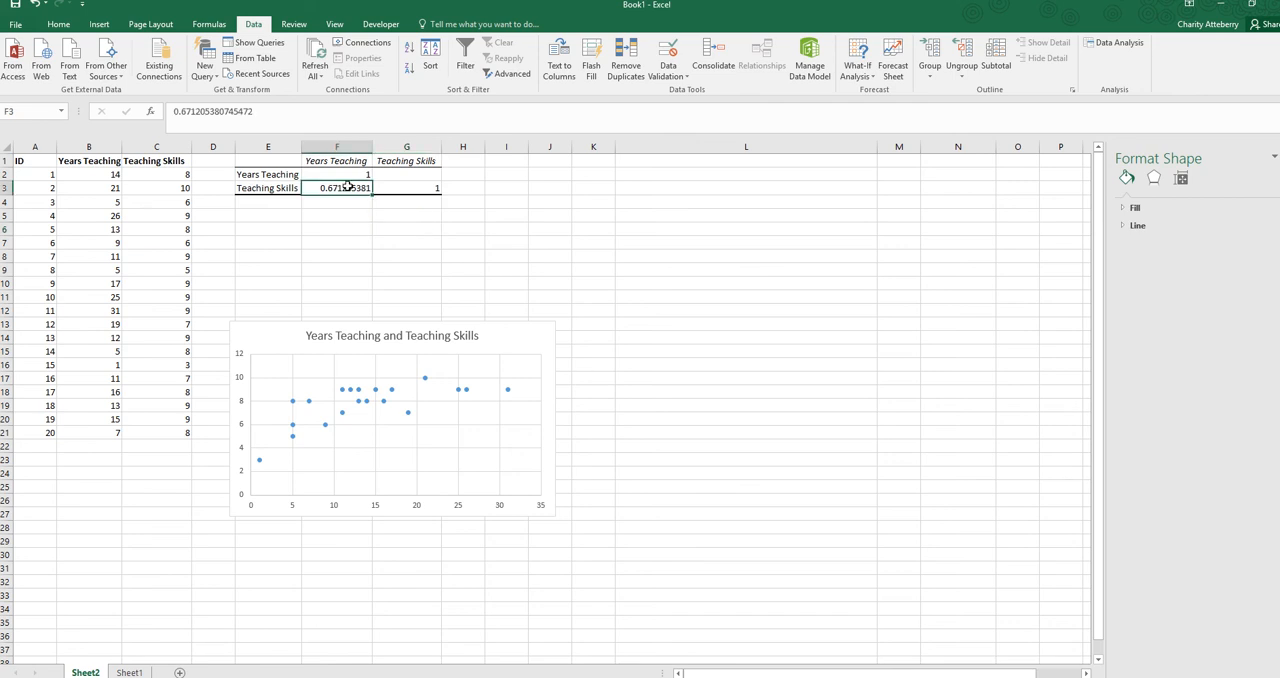
click(57, 25)
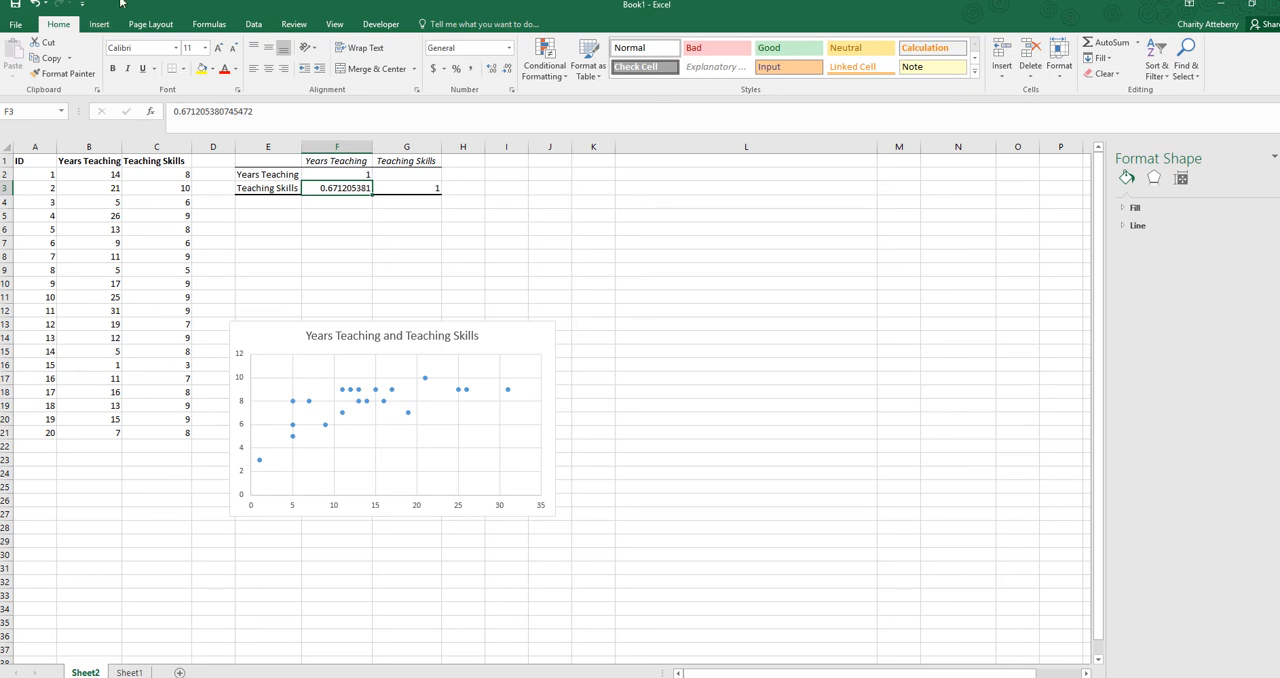
click(330, 146)
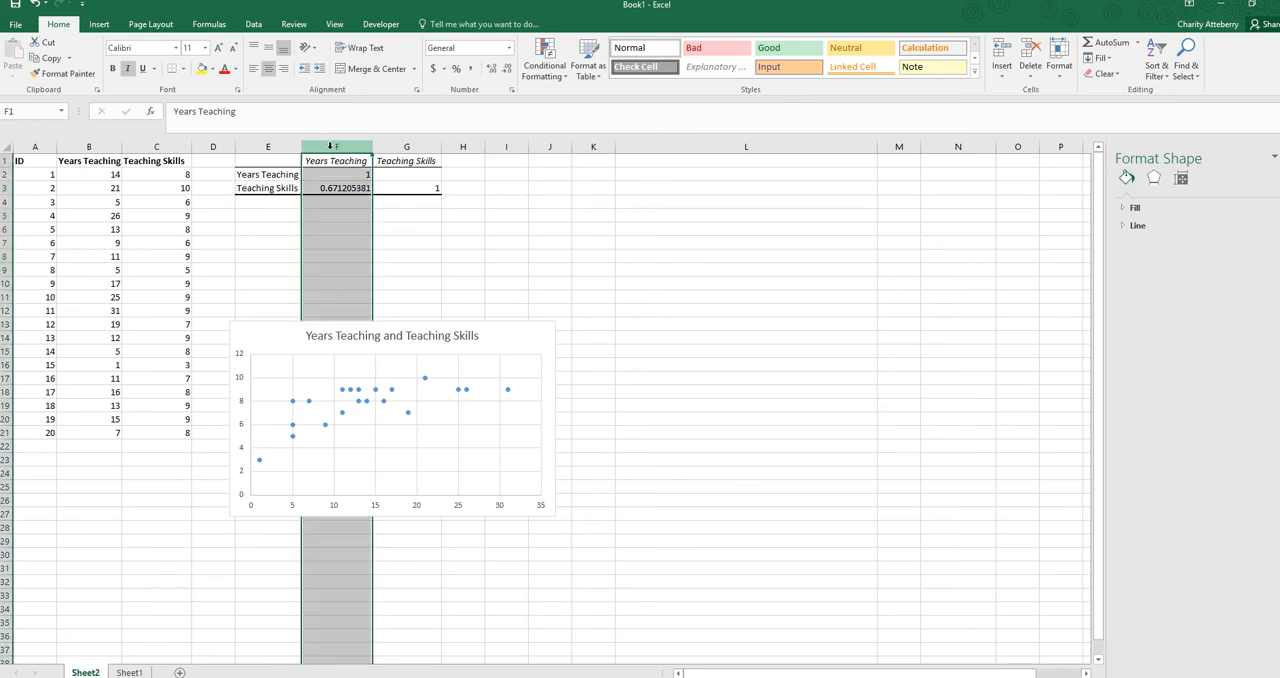
click(510, 50)
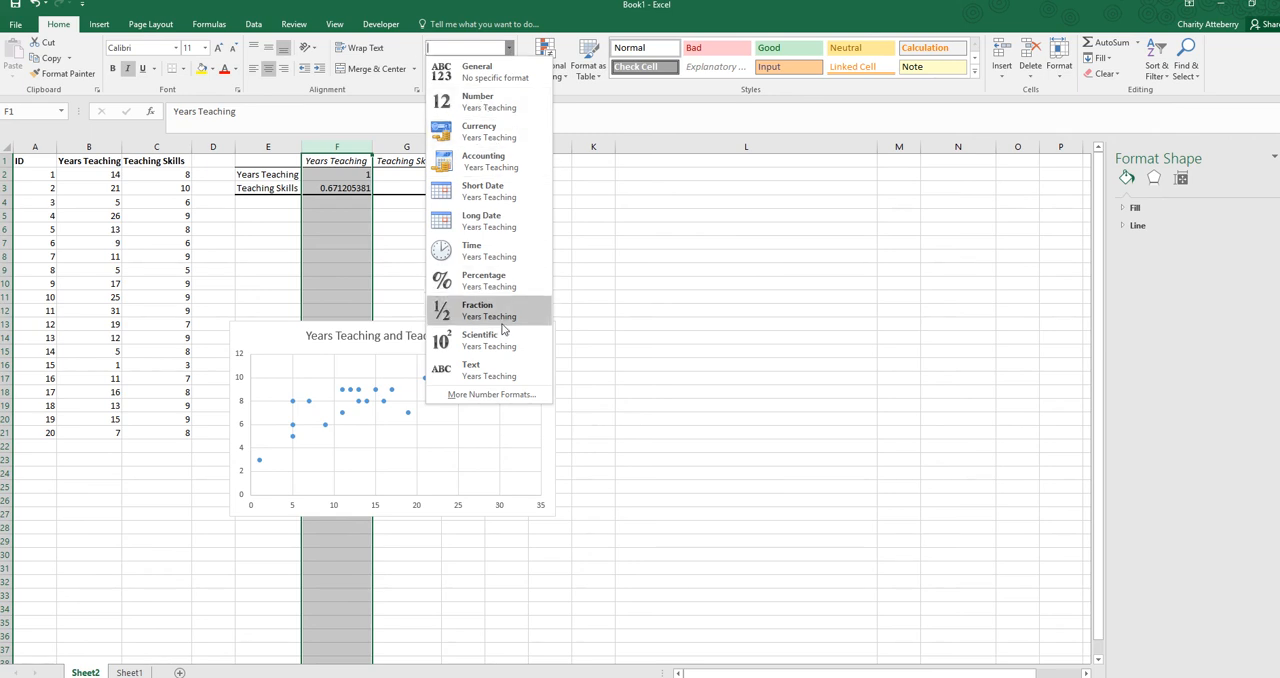
click(508, 50)
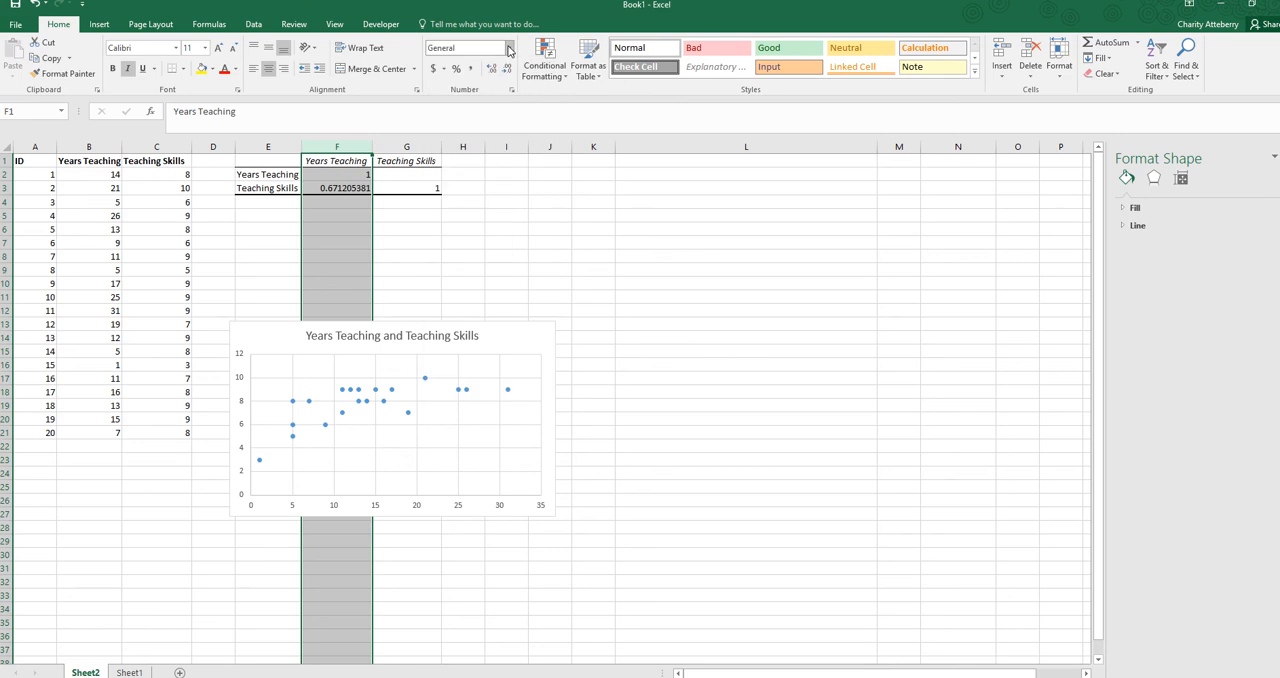
click(357, 245)
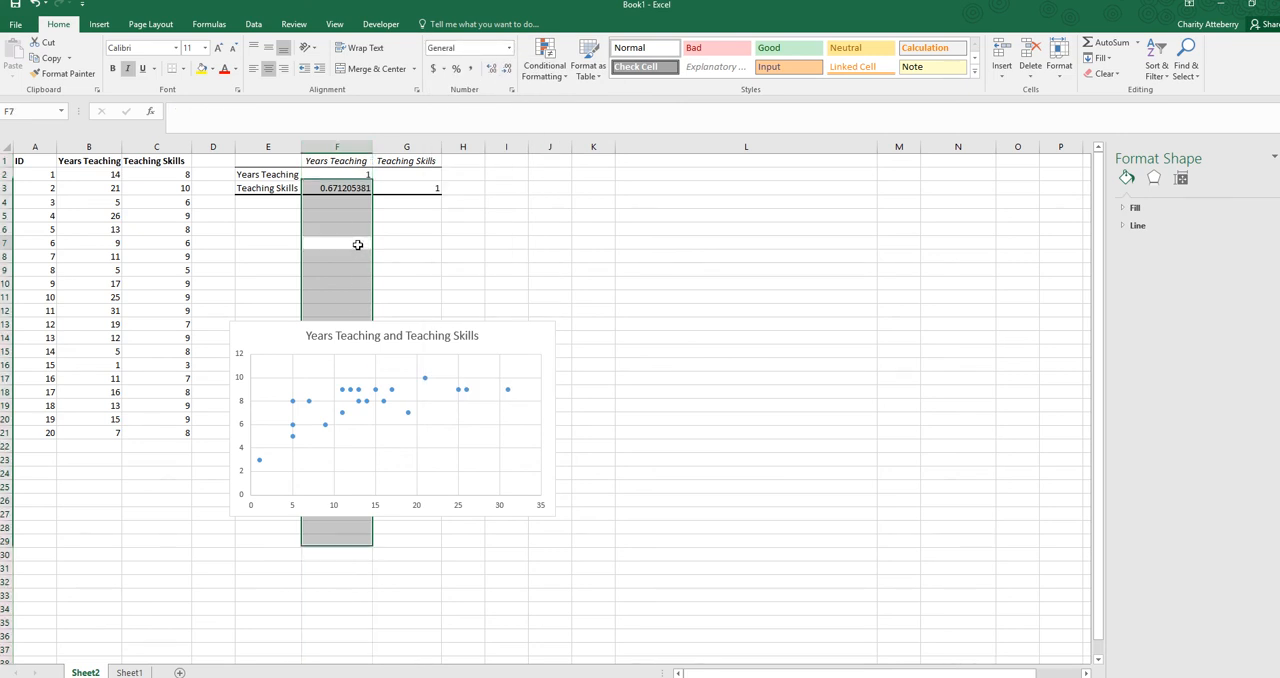
Reduce the displayed decimals of the correlation coefficient in cell F3 to two decimal places
click(338, 189)
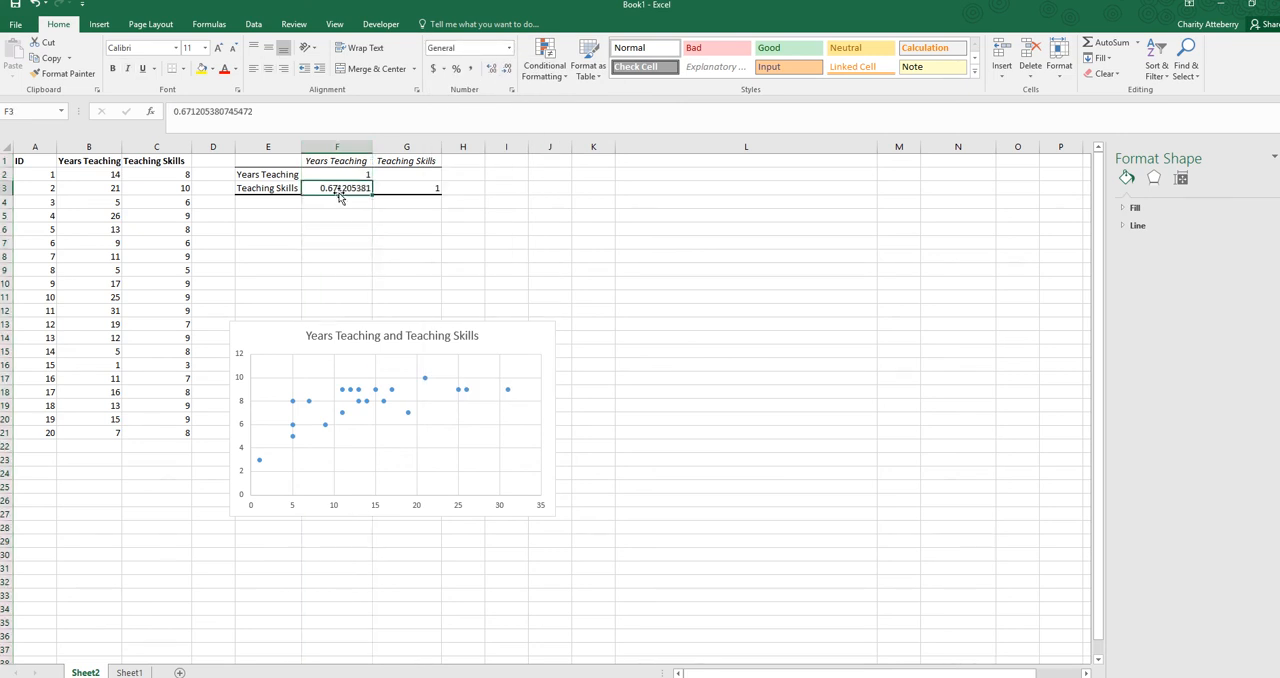
click(507, 70)
click(507, 70)
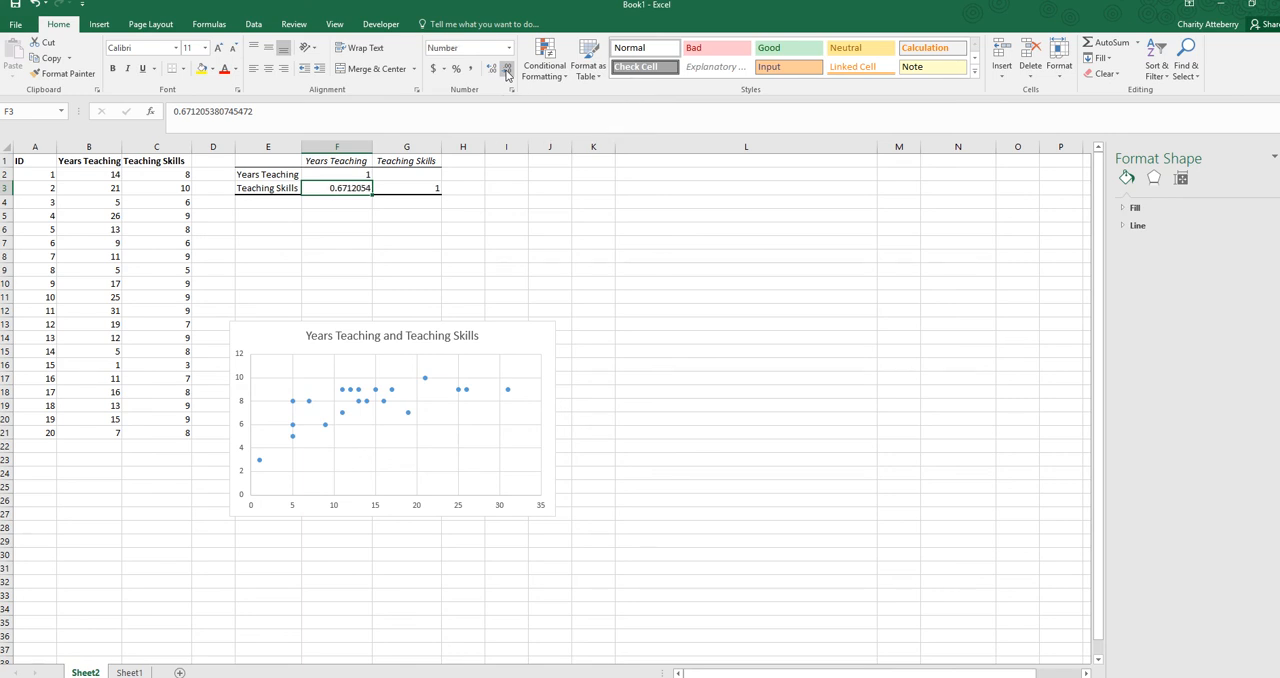
click(507, 70)
click(507, 70)
click(507, 70)
click(507, 70)
click(507, 70)
click(346, 254)
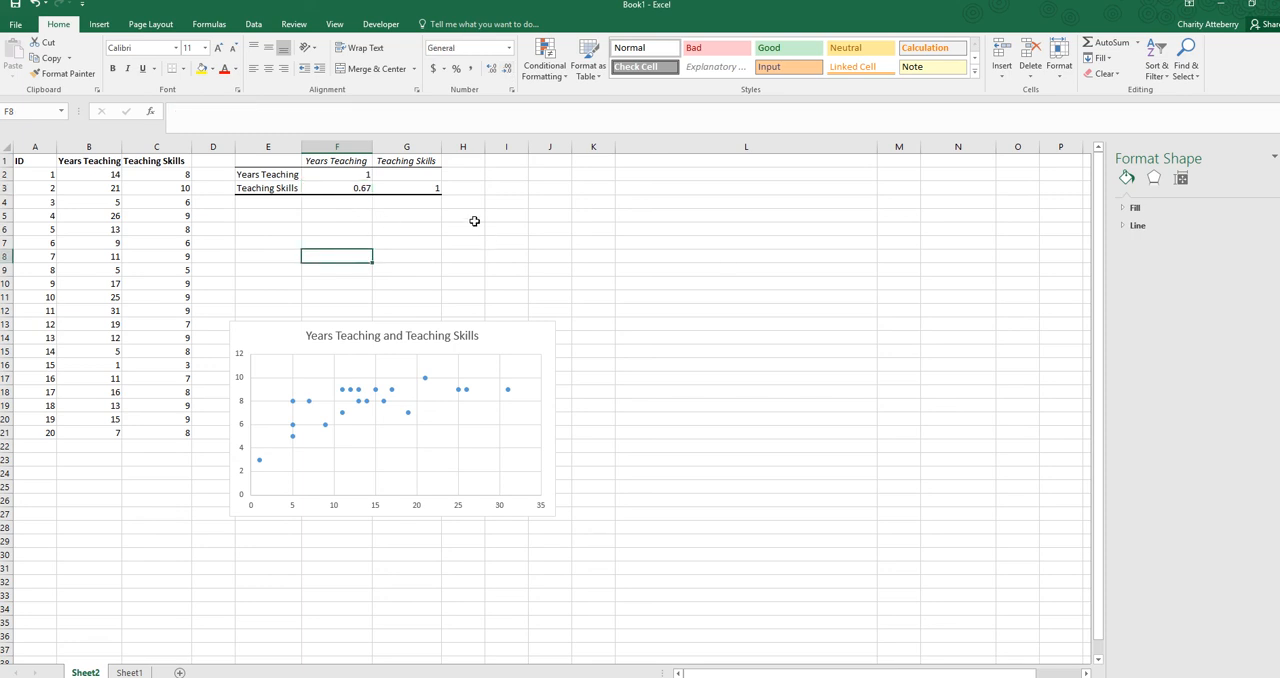
click(367, 189)
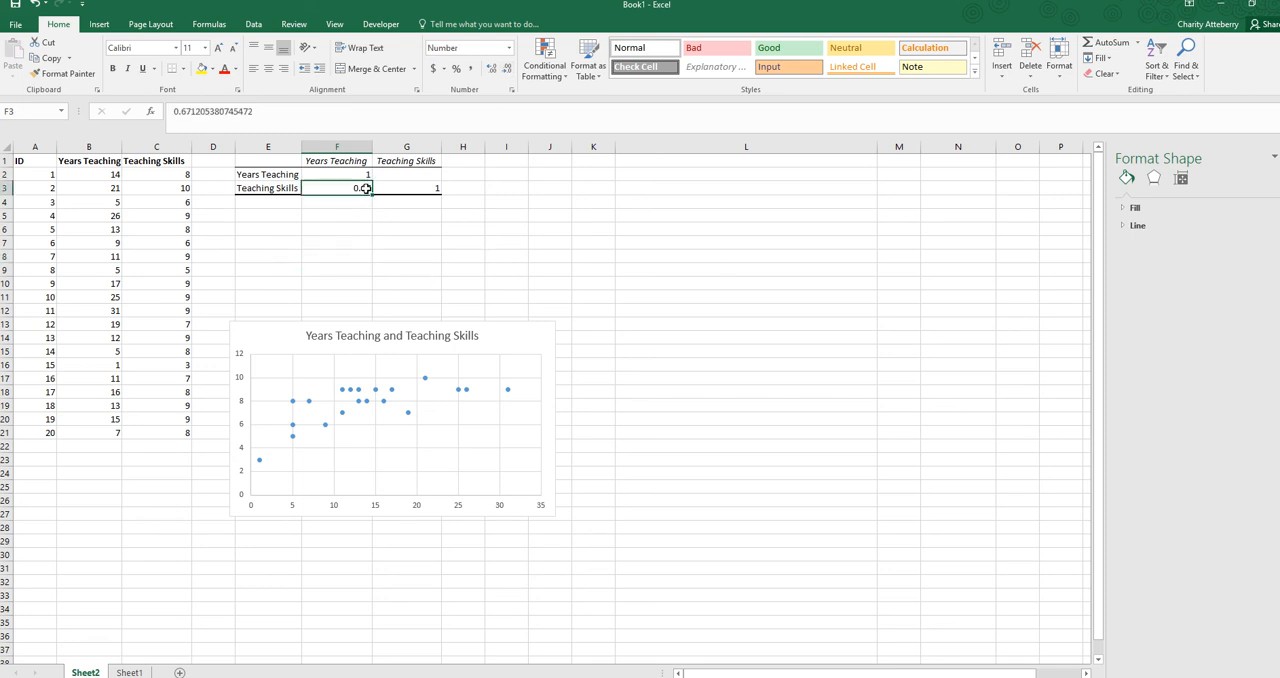